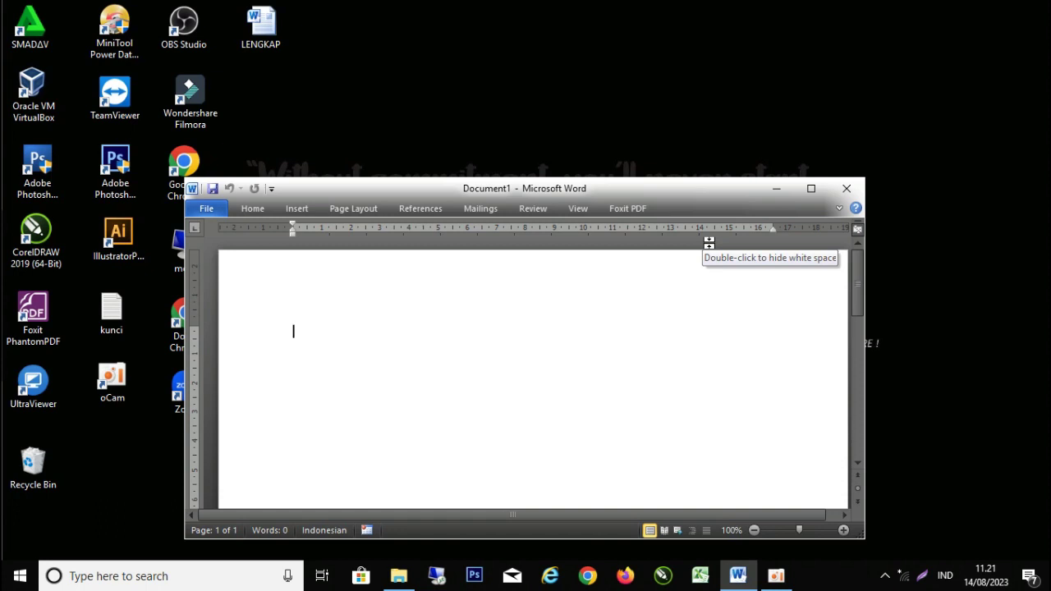
Maximize the Word window, then close the empty Document1 so Word exits.
{"action": "left_click", "coordinate": [809, 196]}
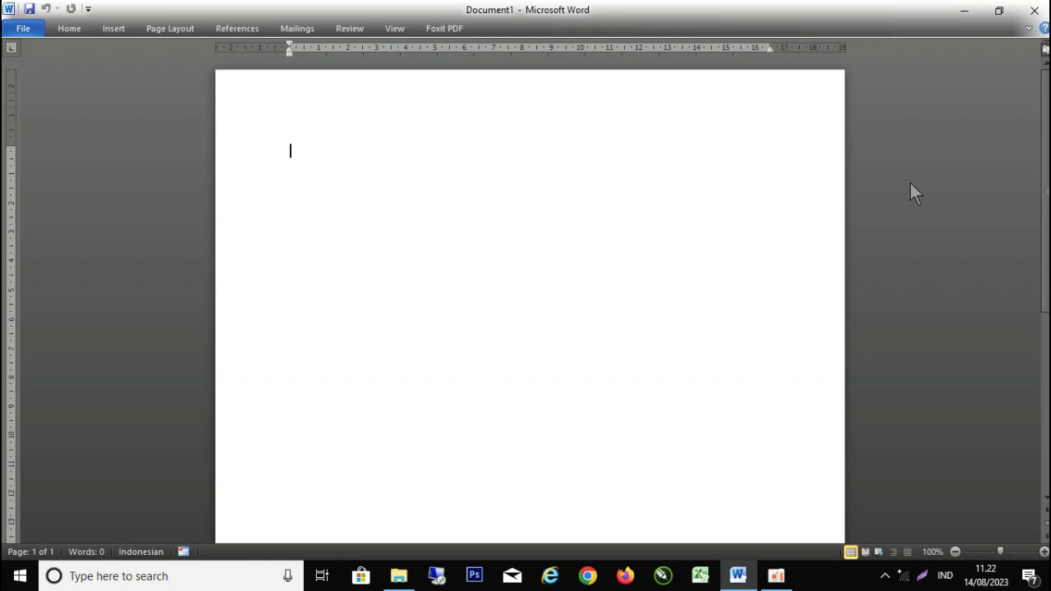
{"action": "left_click", "coordinate": [1031, 12]}
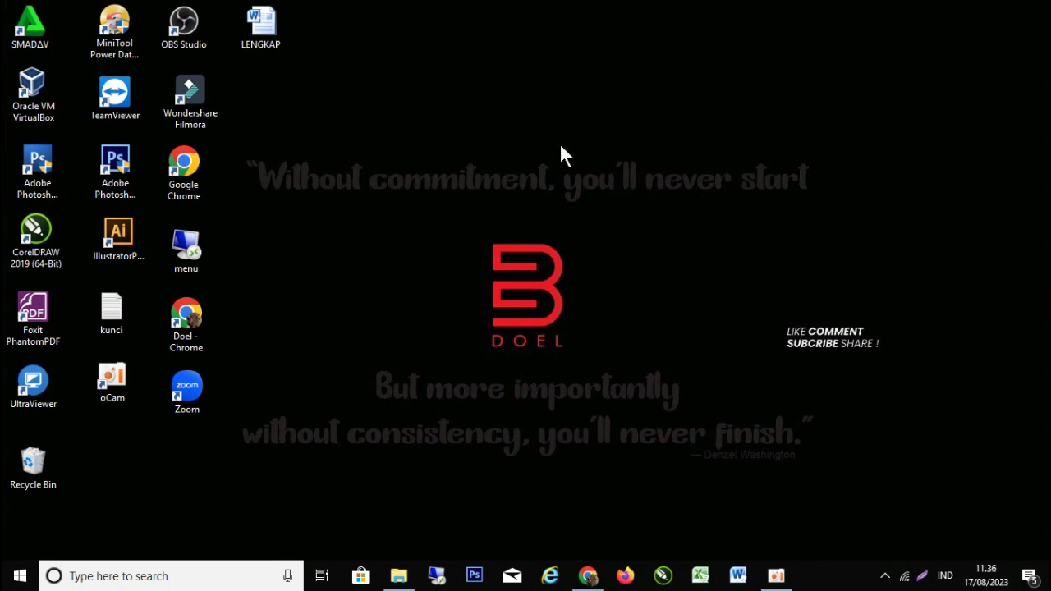
Relaunch Word from the taskbar and look over the new blank Document1.
{"action": "left_click", "coordinate": [737, 575]}
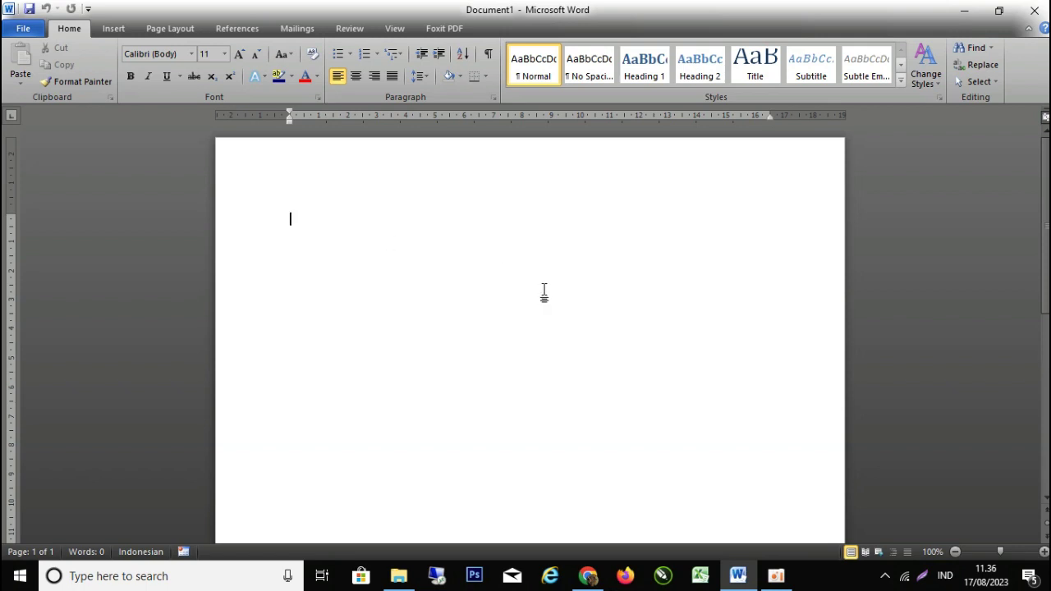
{"action": "scroll", "coordinate": [543, 291], "scroll_direction": "down", "scroll_amount": 3}
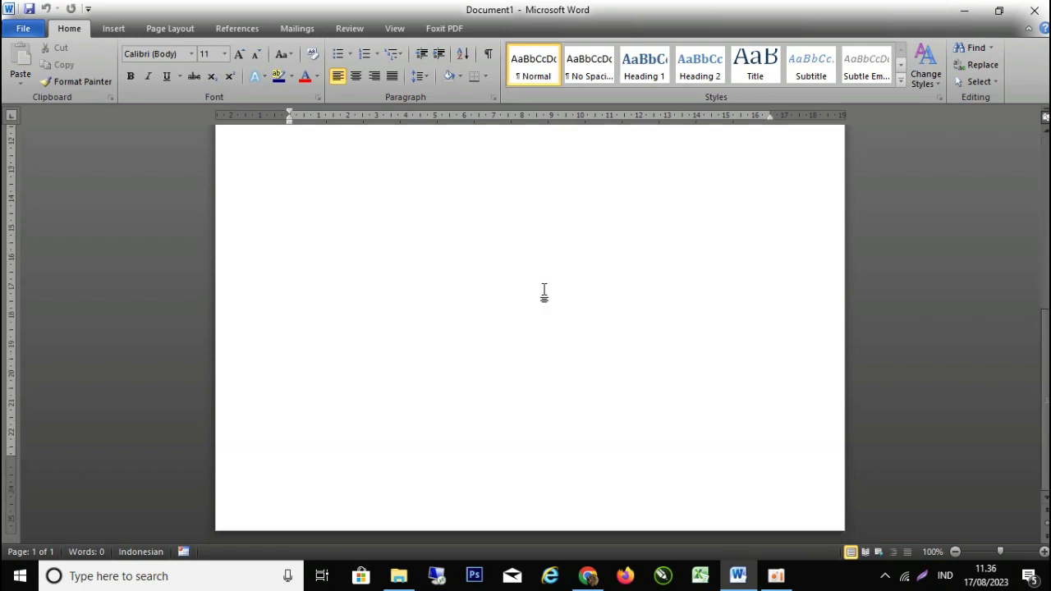
{"action": "scroll", "coordinate": [543, 291], "scroll_direction": "up", "scroll_amount": 3}
{"action": "scroll", "coordinate": [543, 291], "scroll_direction": "up", "scroll_amount": 2}
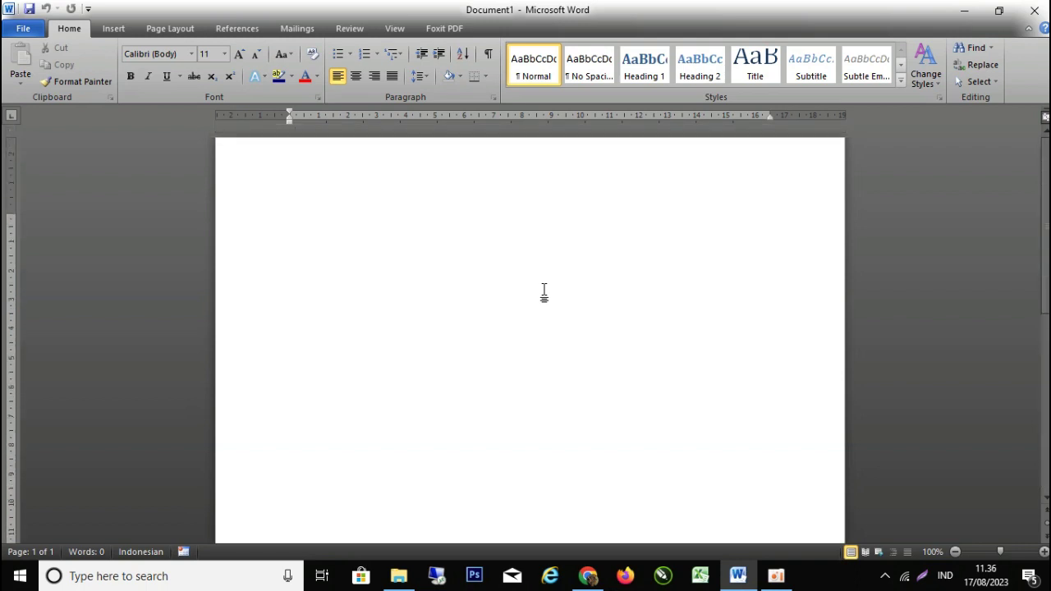
{"action": "scroll", "coordinate": [544, 291], "scroll_direction": "down", "scroll_amount": 1}
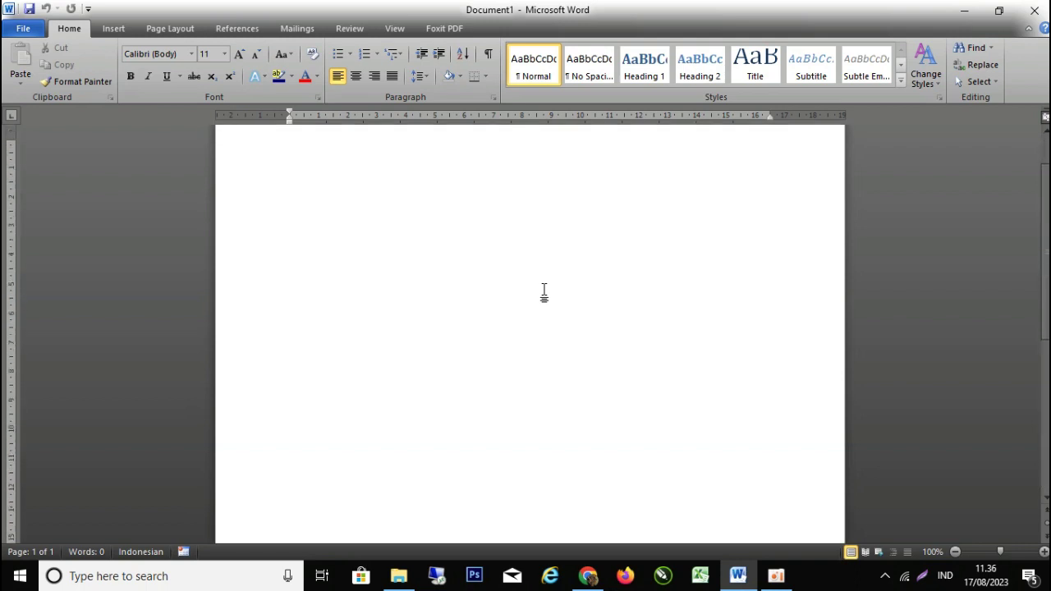
{"action": "scroll", "coordinate": [543, 291], "scroll_direction": "down", "scroll_amount": 3}
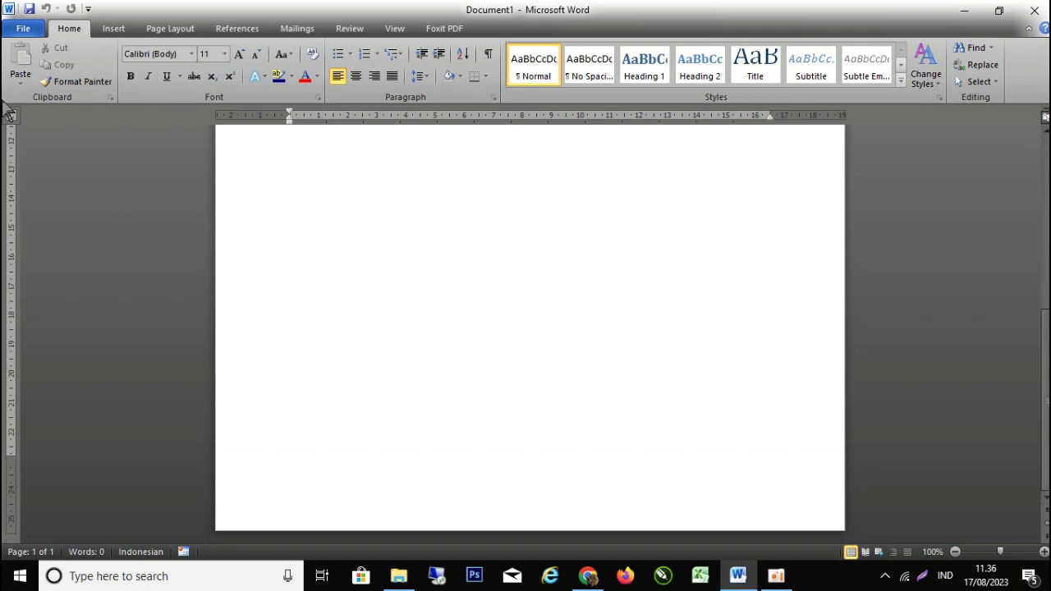
{"action": "scroll", "coordinate": [441, 441], "scroll_direction": "up", "scroll_amount": 1}
{"action": "scroll", "coordinate": [442, 441], "scroll_direction": "up", "scroll_amount": 2}
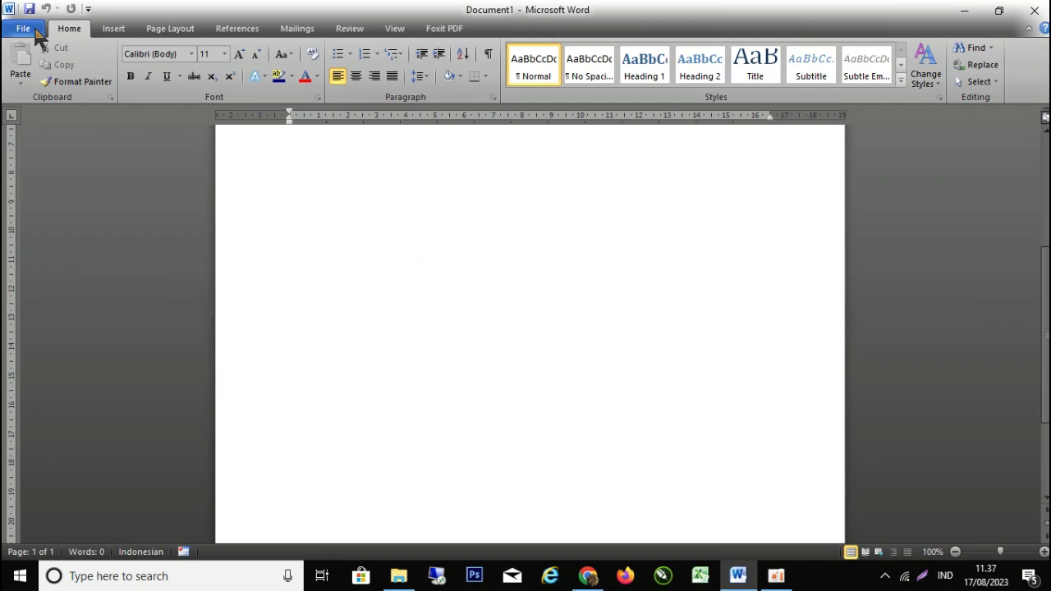
Open 'TEFA SMK NEGERI BONDOWOSO' from Recent and scroll through its four-page table.
{"action": "left_click", "coordinate": [35, 29]}
{"action": "left_click", "coordinate": [331, 94]}
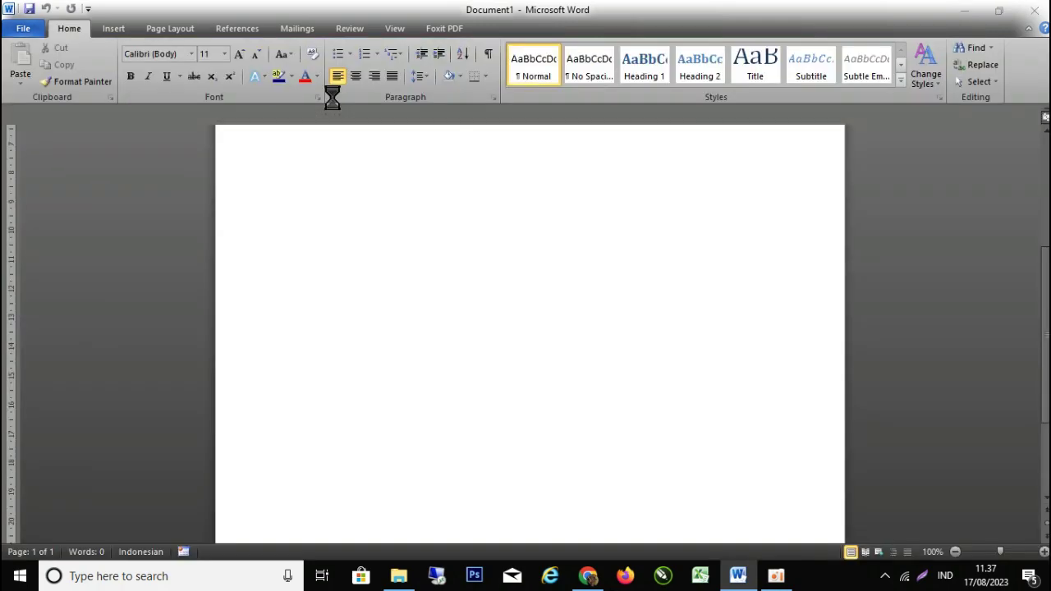
{"action": "scroll", "coordinate": [608, 300], "scroll_direction": "down", "scroll_amount": 3}
{"action": "scroll", "coordinate": [586, 302], "scroll_direction": "down", "scroll_amount": 5}
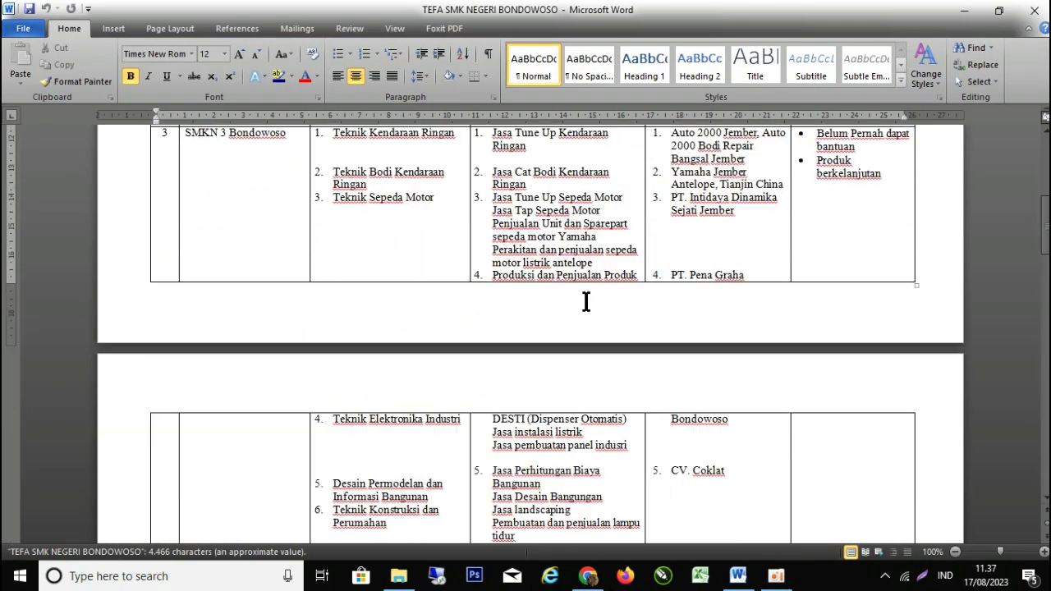
{"action": "scroll", "coordinate": [586, 302], "scroll_direction": "down", "scroll_amount": 6}
{"action": "scroll", "coordinate": [586, 303], "scroll_direction": "up", "scroll_amount": 4}
{"action": "scroll", "coordinate": [586, 302], "scroll_direction": "up", "scroll_amount": 2}
{"action": "scroll", "coordinate": [586, 302], "scroll_direction": "up", "scroll_amount": 1}
{"action": "scroll", "coordinate": [495, 305], "scroll_direction": "up", "scroll_amount": 3}
{"action": "scroll", "coordinate": [369, 305], "scroll_direction": "down", "scroll_amount": 2}
{"action": "scroll", "coordinate": [247, 307], "scroll_direction": "down", "scroll_amount": 2}
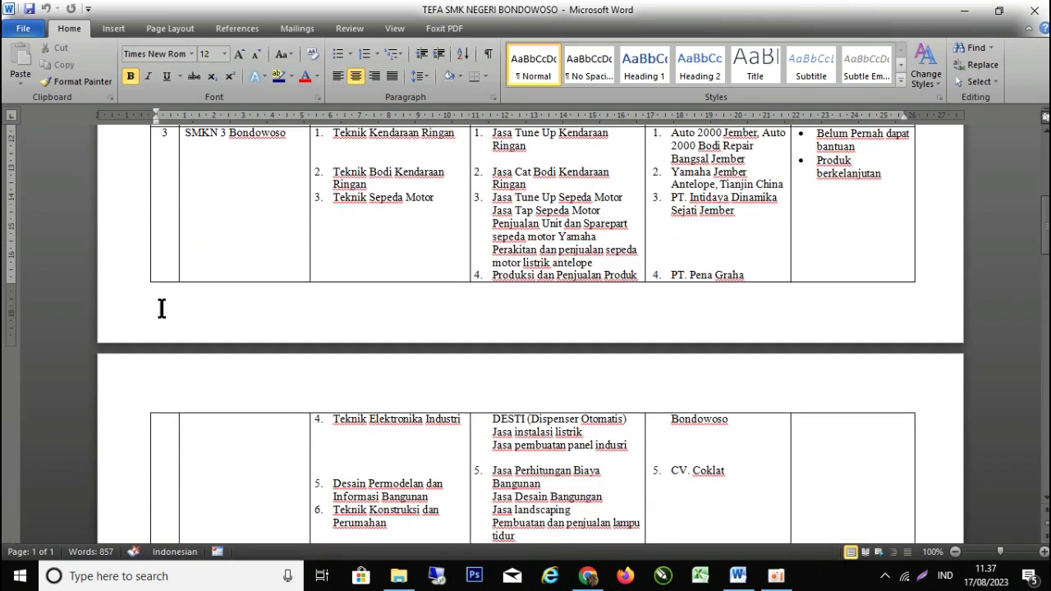
{"action": "scroll", "coordinate": [230, 386], "scroll_direction": "down", "scroll_amount": 3}
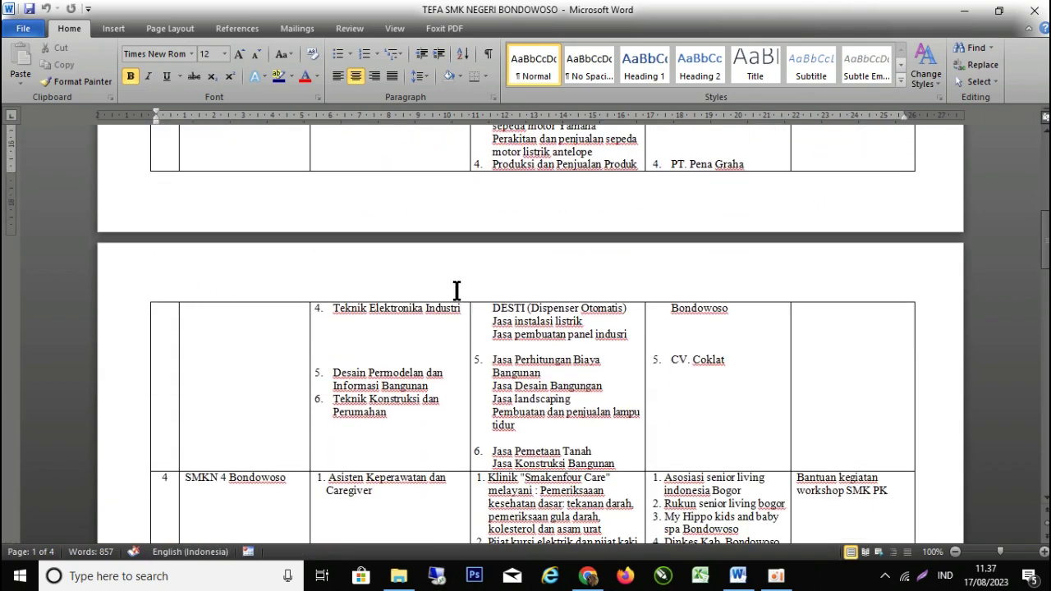
{"action": "scroll", "coordinate": [456, 289], "scroll_direction": "up", "scroll_amount": 7}
{"action": "scroll", "coordinate": [457, 289], "scroll_direction": "up", "scroll_amount": 4}
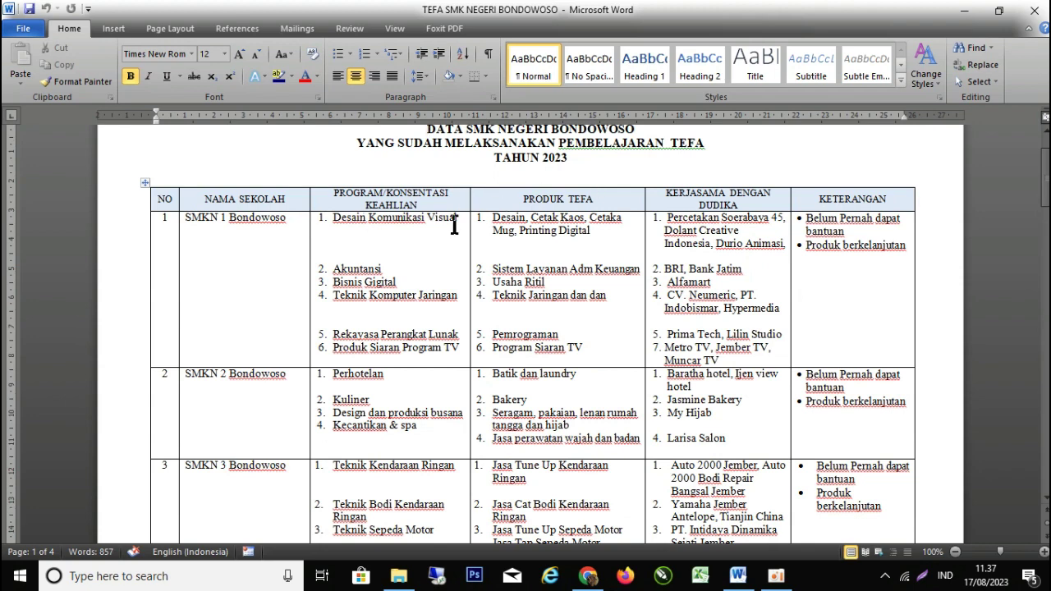
{"action": "scroll", "coordinate": [454, 225], "scroll_direction": "down", "scroll_amount": 1}
{"action": "scroll", "coordinate": [468, 229], "scroll_direction": "down", "scroll_amount": 3}
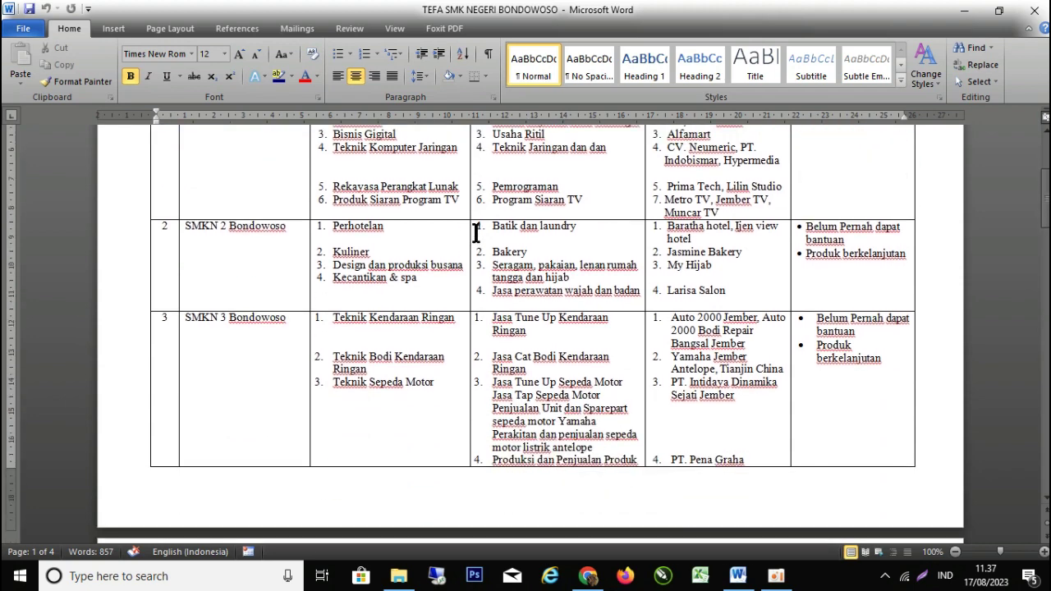
{"action": "scroll", "coordinate": [474, 233], "scroll_direction": "up", "scroll_amount": 5}
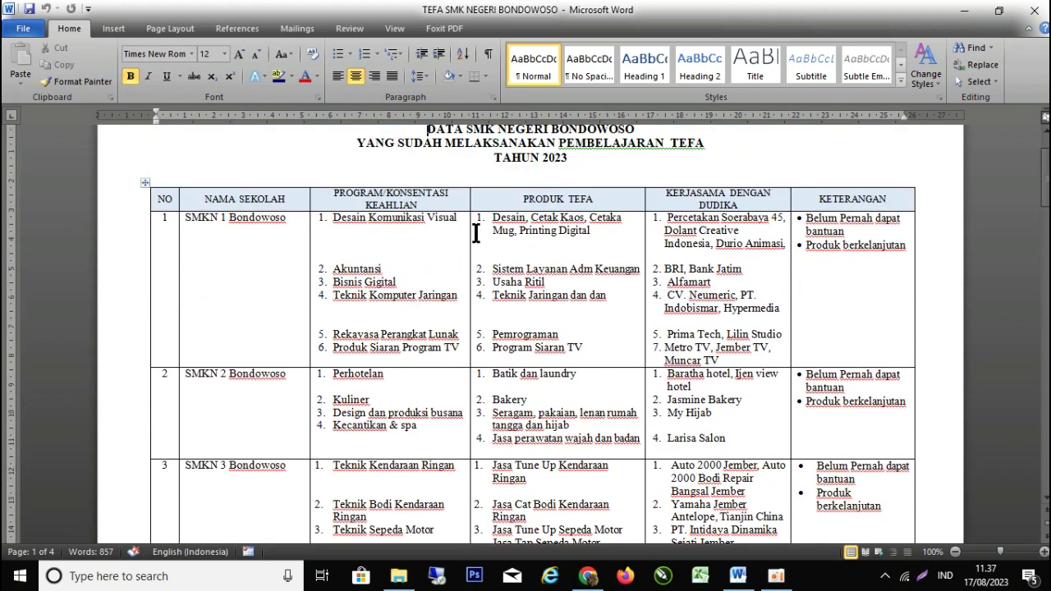
Set the NO / NAMA SEKOLAH row to 'Repeat as header row at the top of each page'.
{"action": "left_click", "coordinate": [140, 237]}
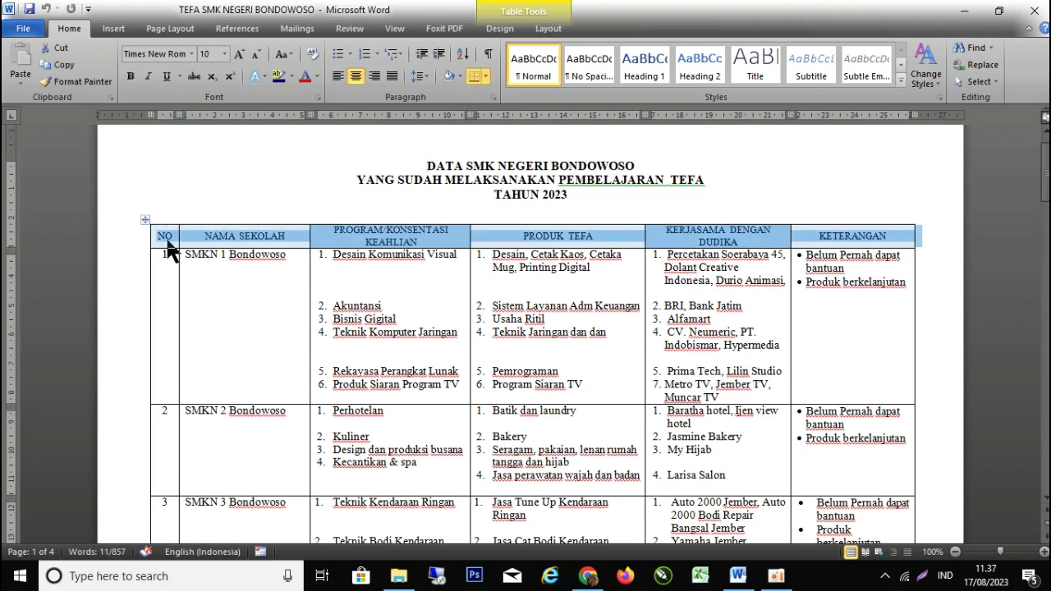
{"action": "right_click", "coordinate": [276, 243]}
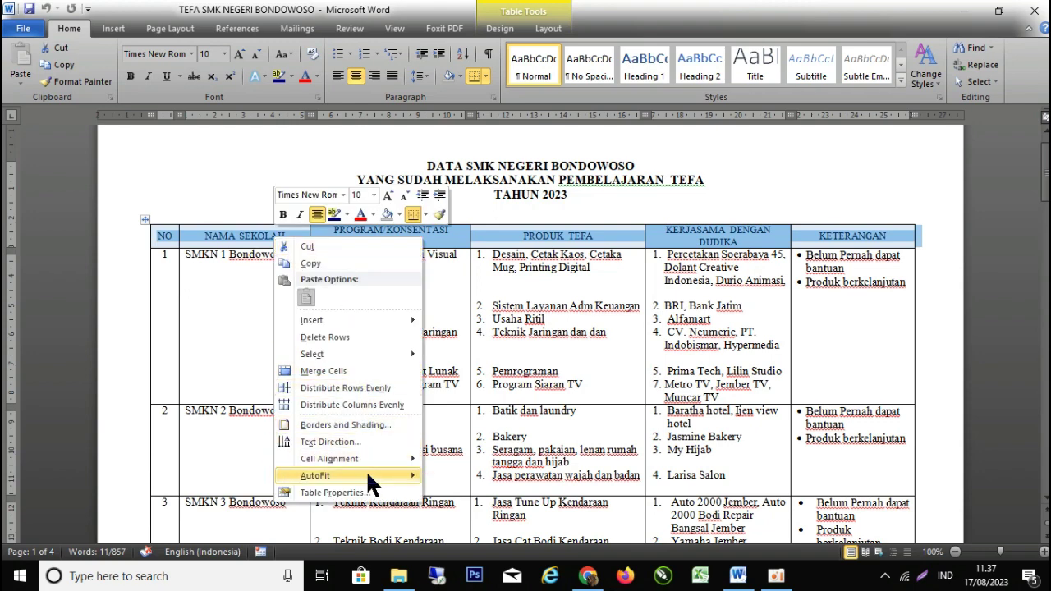
{"action": "left_click", "coordinate": [369, 491]}
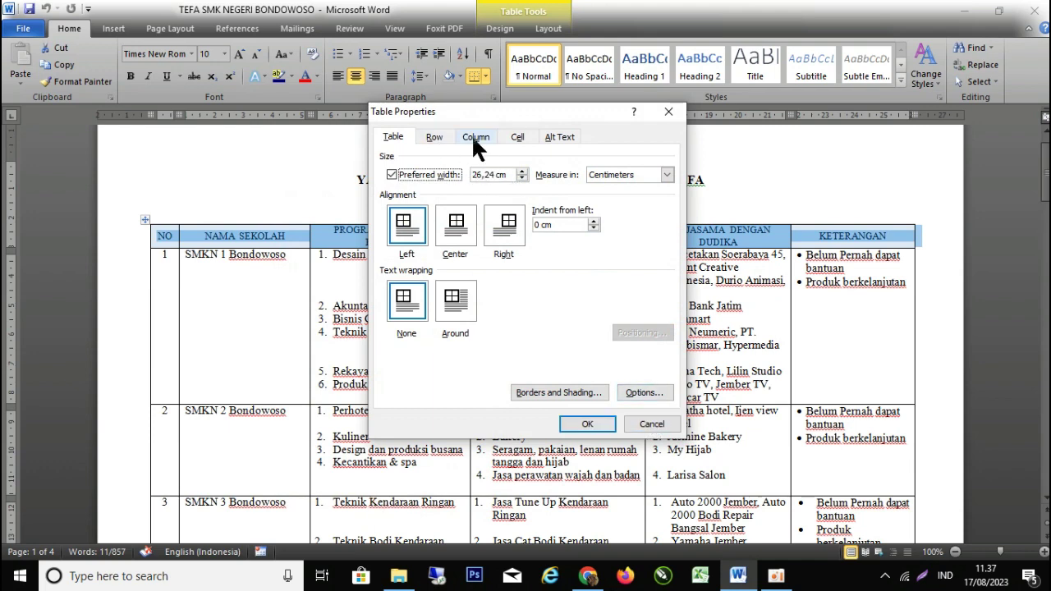
{"action": "left_click", "coordinate": [435, 138]}
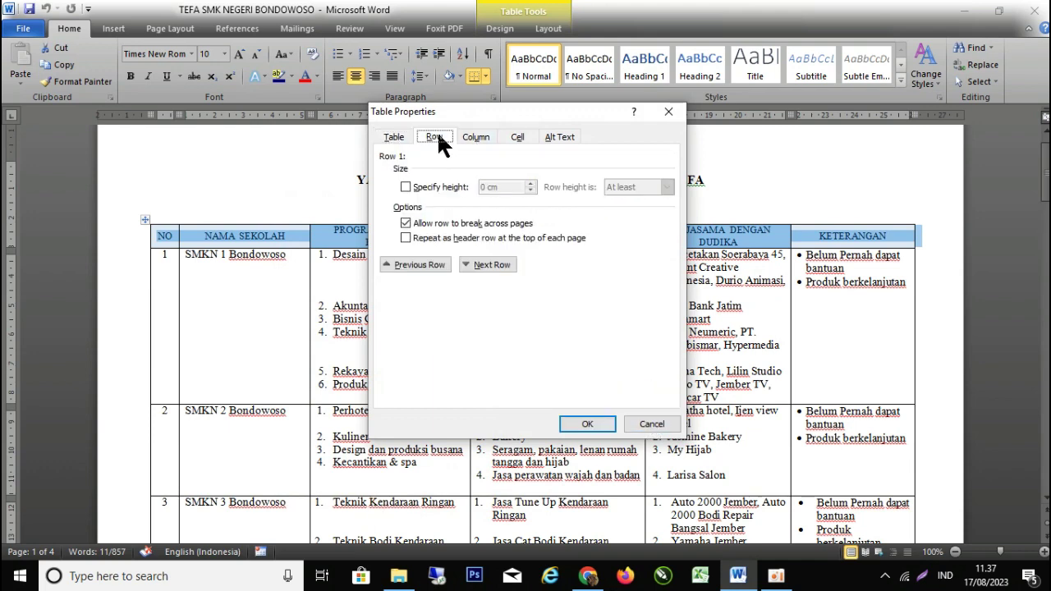
{"action": "left_click", "coordinate": [394, 137]}
{"action": "left_click", "coordinate": [433, 137]}
{"action": "left_click", "coordinate": [475, 137]}
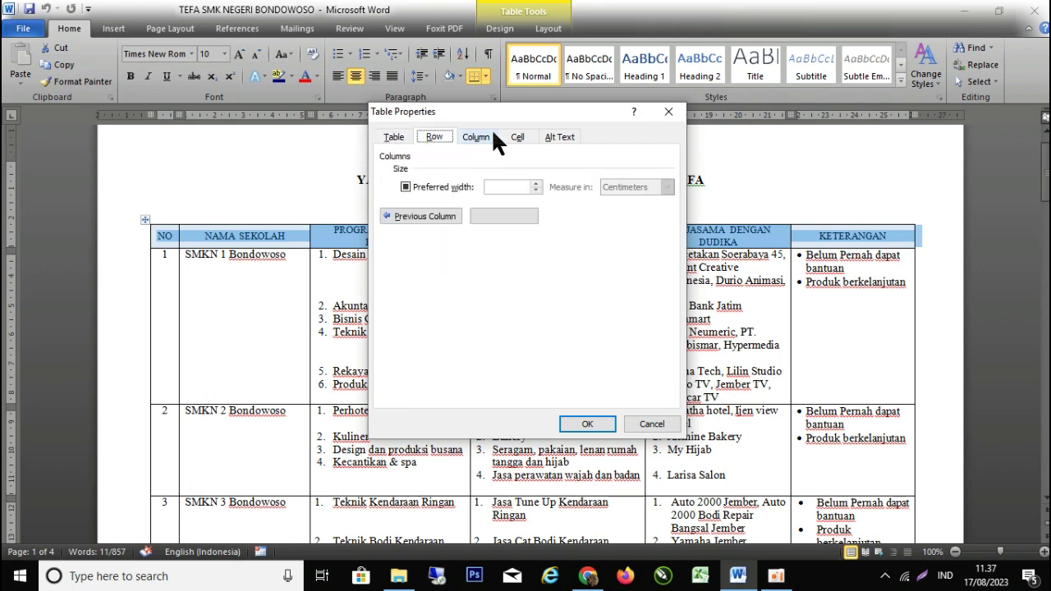
{"action": "left_click", "coordinate": [435, 138]}
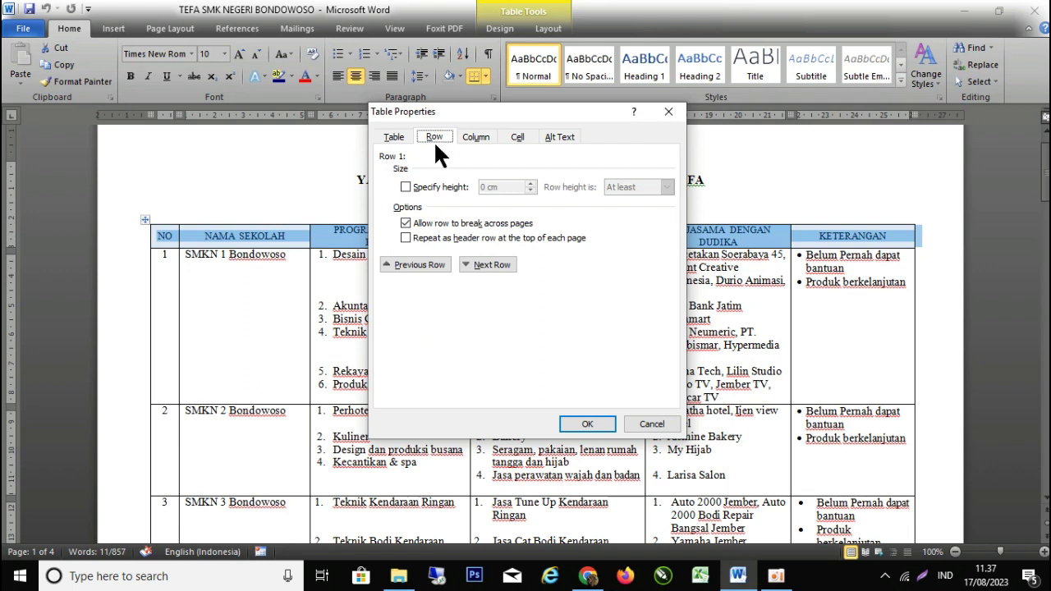
{"action": "left_click", "coordinate": [405, 237]}
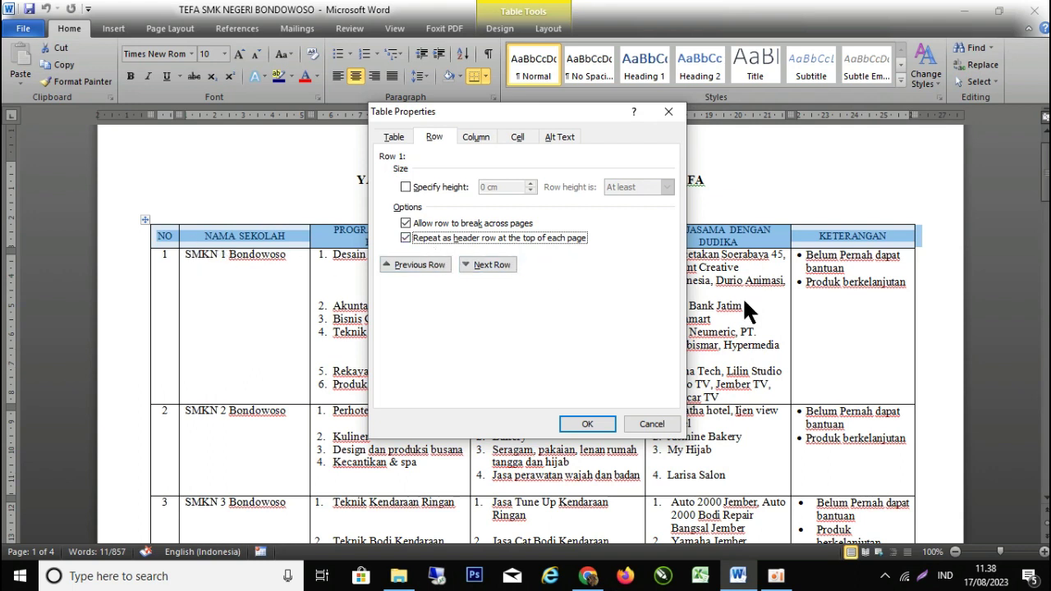
{"action": "left_click", "coordinate": [605, 429]}
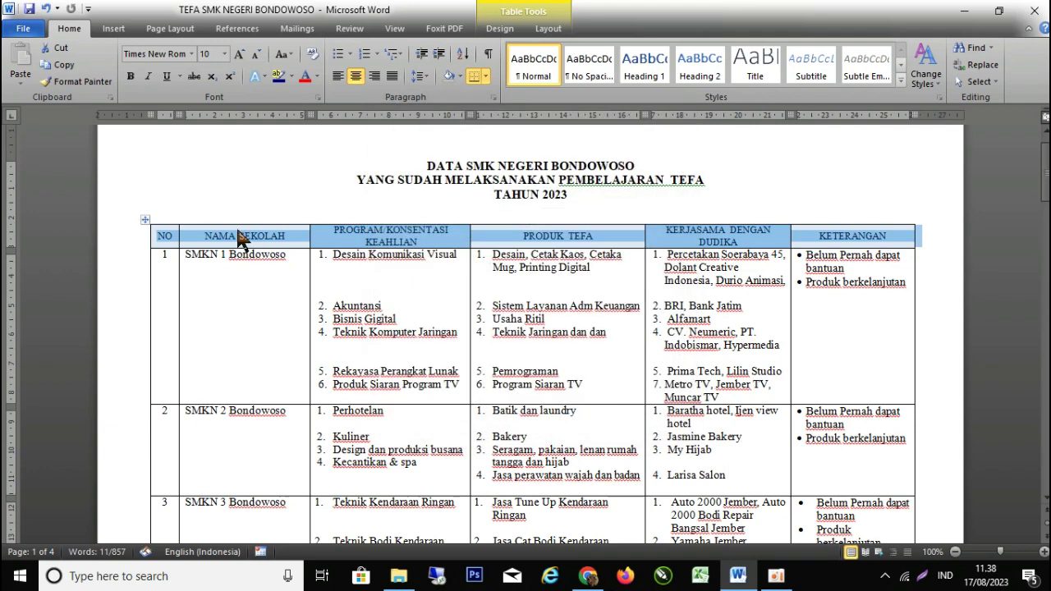
Scroll through the table pages in the editing view to check the continued rows.
{"action": "scroll", "coordinate": [237, 234], "scroll_direction": "down", "scroll_amount": 2}
{"action": "scroll", "coordinate": [237, 231], "scroll_direction": "down", "scroll_amount": 3}
{"action": "scroll", "coordinate": [246, 262], "scroll_direction": "down", "scroll_amount": 5}
{"action": "scroll", "coordinate": [230, 316], "scroll_direction": "up", "scroll_amount": 1}
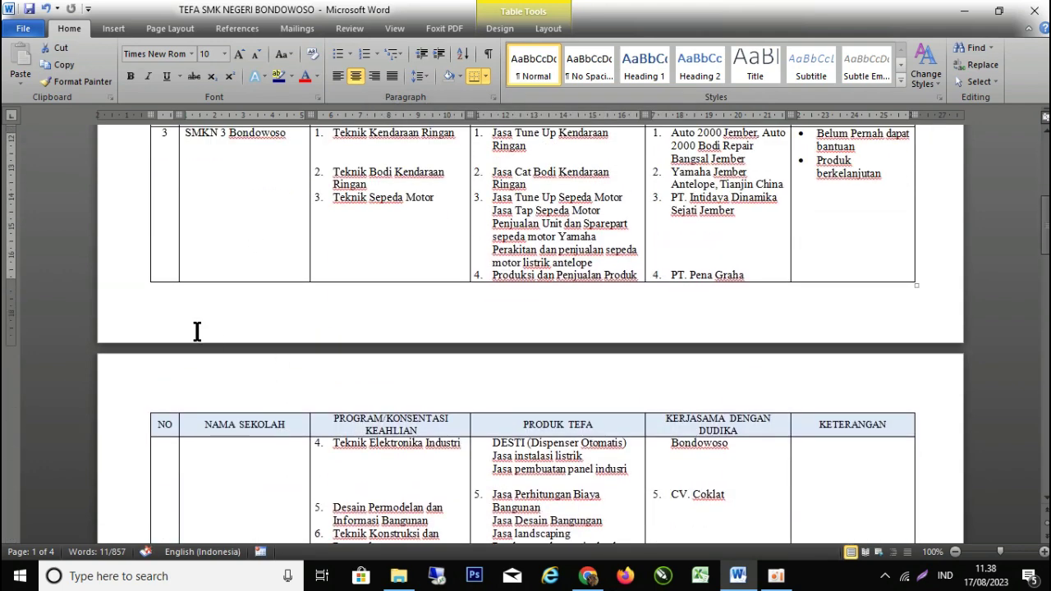
{"action": "scroll", "coordinate": [540, 423], "scroll_direction": "down", "scroll_amount": 4}
{"action": "scroll", "coordinate": [540, 423], "scroll_direction": "down", "scroll_amount": 1}
{"action": "scroll", "coordinate": [540, 423], "scroll_direction": "down", "scroll_amount": 4}
{"action": "scroll", "coordinate": [540, 423], "scroll_direction": "down", "scroll_amount": 6}
{"action": "scroll", "coordinate": [540, 423], "scroll_direction": "down", "scroll_amount": 3}
{"action": "scroll", "coordinate": [540, 422], "scroll_direction": "down", "scroll_amount": 5}
{"action": "scroll", "coordinate": [541, 423], "scroll_direction": "down", "scroll_amount": 5}
{"action": "scroll", "coordinate": [541, 423], "scroll_direction": "down", "scroll_amount": 5}
{"action": "scroll", "coordinate": [540, 423], "scroll_direction": "down", "scroll_amount": 4}
{"action": "scroll", "coordinate": [479, 258], "scroll_direction": "down", "scroll_amount": 3}
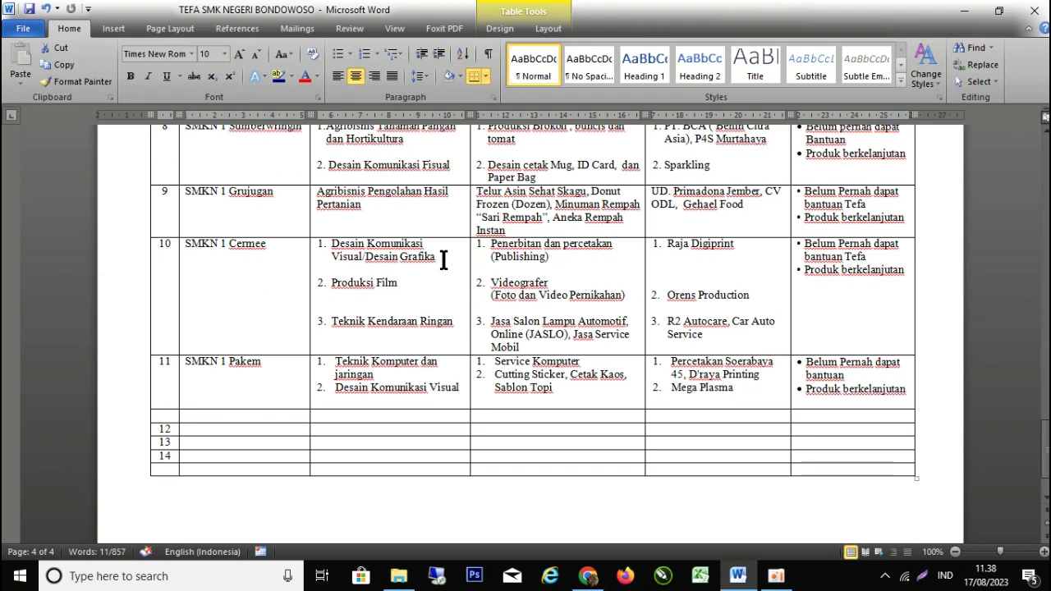
{"action": "scroll", "coordinate": [443, 261], "scroll_direction": "up", "scroll_amount": 2}
{"action": "scroll", "coordinate": [444, 259], "scroll_direction": "up", "scroll_amount": 1}
{"action": "scroll", "coordinate": [444, 260], "scroll_direction": "up", "scroll_amount": 3}
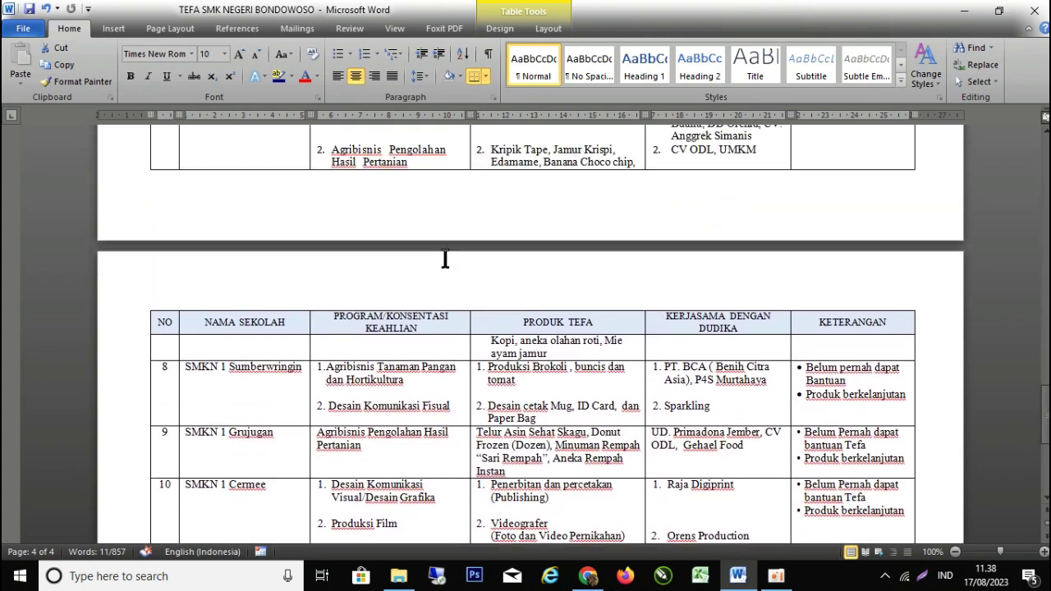
Preview the four pages in File > Print, confirming the header repeats, then return to editing.
{"action": "left_click", "coordinate": [31, 30]}
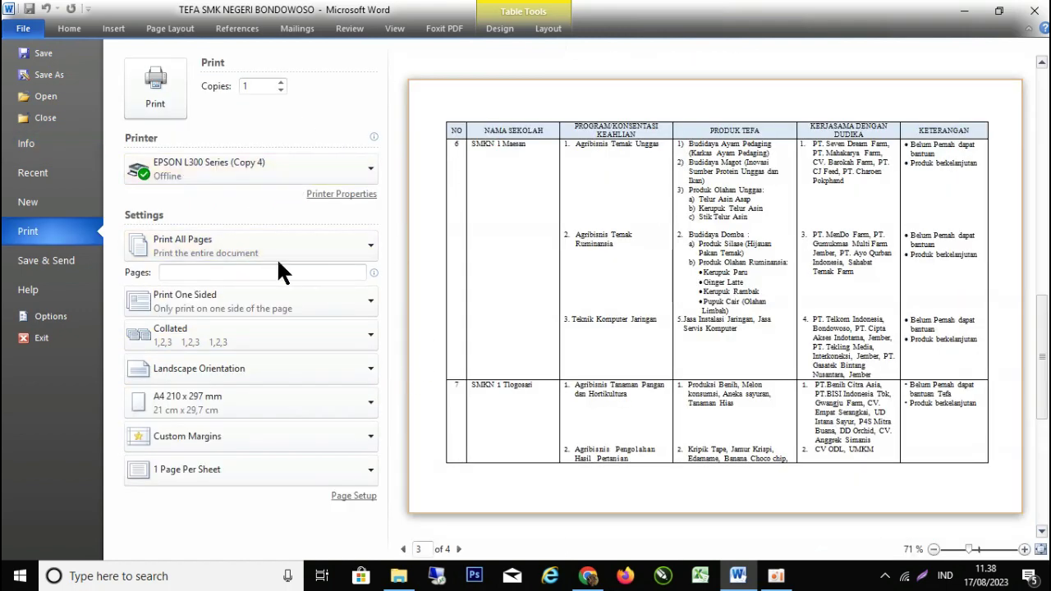
{"action": "scroll", "coordinate": [624, 157], "scroll_direction": "down", "scroll_amount": 1}
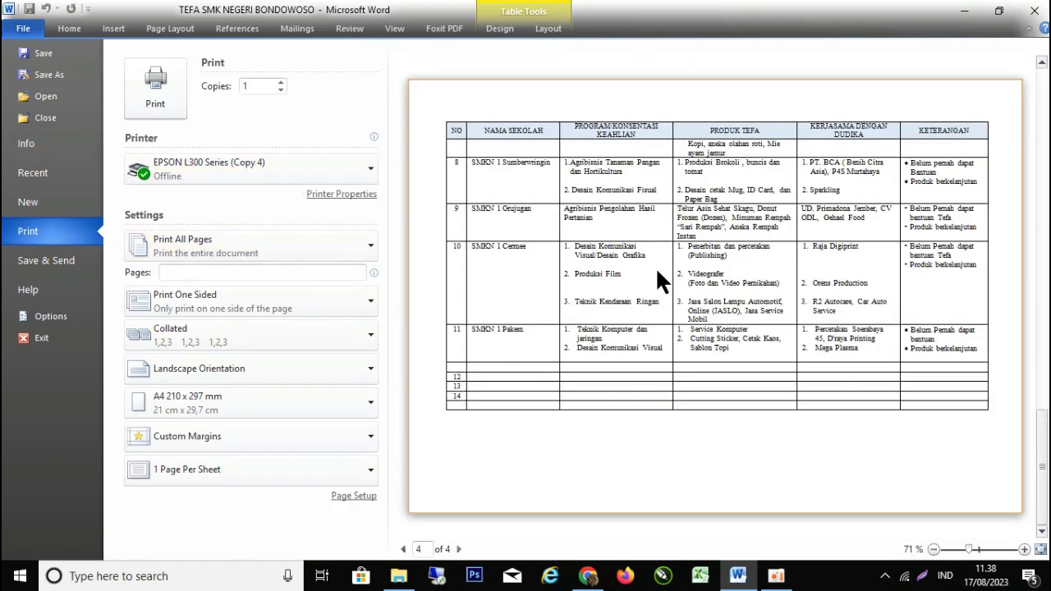
{"action": "scroll", "coordinate": [659, 282], "scroll_direction": "up", "scroll_amount": 3}
{"action": "scroll", "coordinate": [659, 279], "scroll_direction": "down", "scroll_amount": 3}
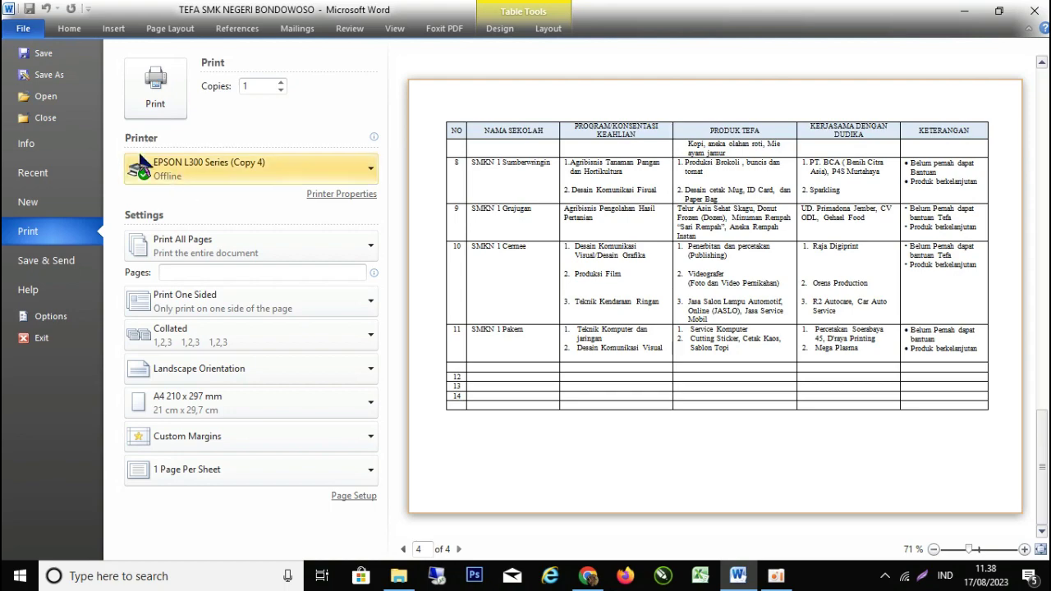
{"action": "left_click", "coordinate": [18, 39]}
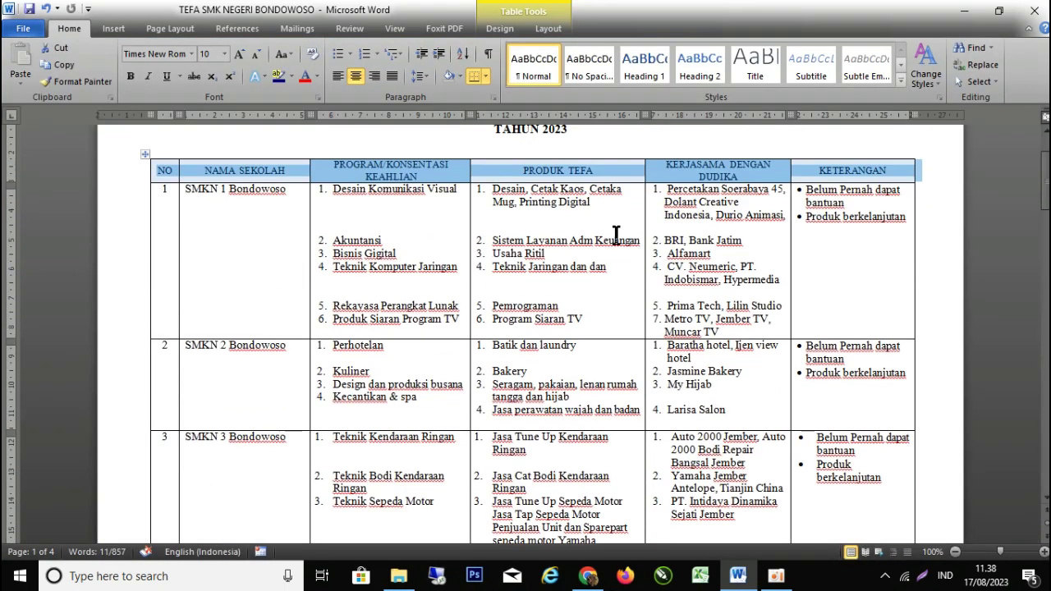
Scroll through pages 2–4 to verify the NO / NAMA SEKOLAH header atop each, then back up.
{"action": "scroll", "coordinate": [615, 236], "scroll_direction": "up", "scroll_amount": 1}
{"action": "scroll", "coordinate": [616, 236], "scroll_direction": "down", "scroll_amount": 4}
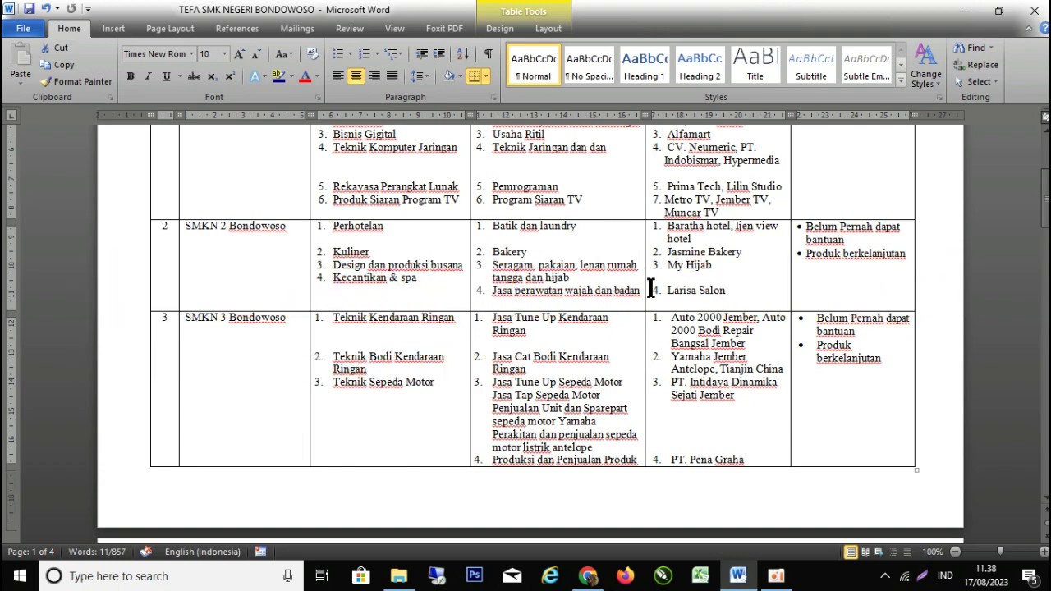
{"action": "scroll", "coordinate": [650, 288], "scroll_direction": "down", "scroll_amount": 1}
{"action": "scroll", "coordinate": [650, 287], "scroll_direction": "down", "scroll_amount": 4}
{"action": "scroll", "coordinate": [650, 287], "scroll_direction": "down", "scroll_amount": 5}
{"action": "scroll", "coordinate": [650, 287], "scroll_direction": "down", "scroll_amount": 4}
{"action": "scroll", "coordinate": [650, 287], "scroll_direction": "down", "scroll_amount": 2}
{"action": "scroll", "coordinate": [650, 287], "scroll_direction": "down", "scroll_amount": 1}
{"action": "scroll", "coordinate": [650, 288], "scroll_direction": "down", "scroll_amount": 5}
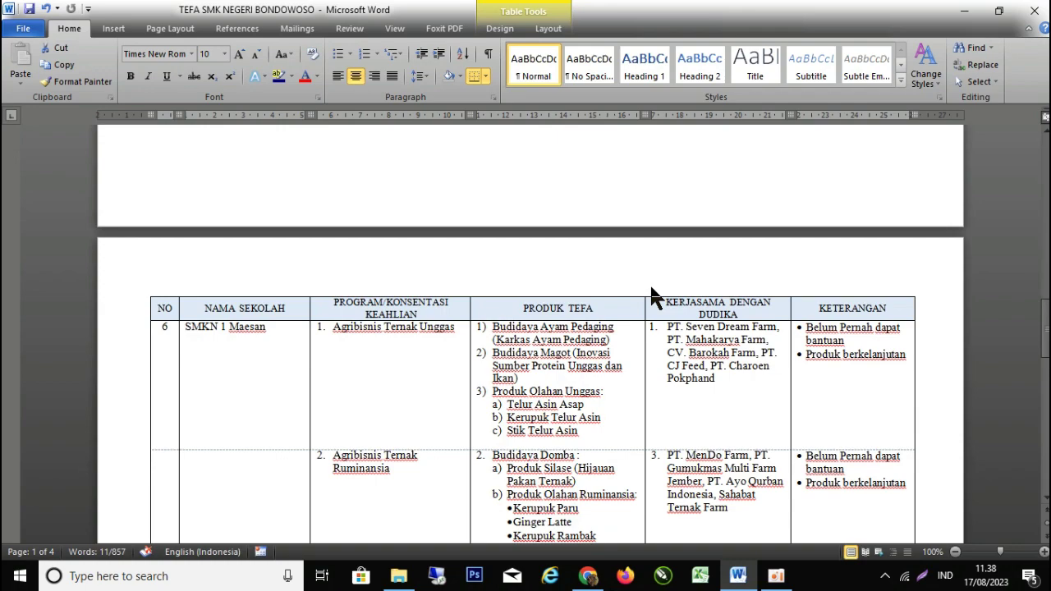
{"action": "scroll", "coordinate": [649, 283], "scroll_direction": "down", "scroll_amount": 4}
{"action": "scroll", "coordinate": [650, 287], "scroll_direction": "down", "scroll_amount": 3}
{"action": "scroll", "coordinate": [650, 287], "scroll_direction": "down", "scroll_amount": 3}
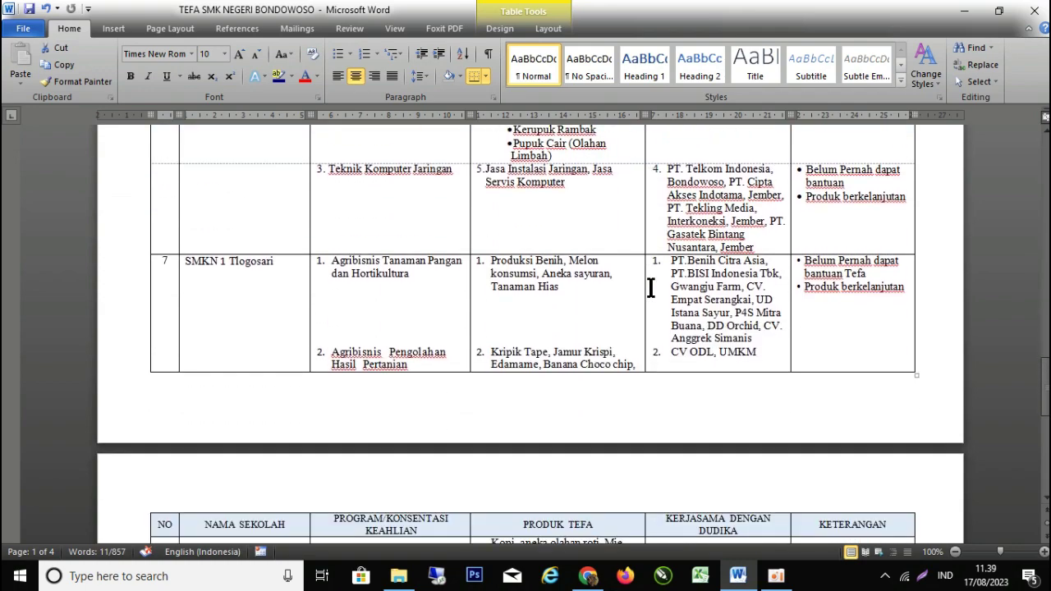
{"action": "scroll", "coordinate": [650, 287], "scroll_direction": "down", "scroll_amount": 3}
{"action": "scroll", "coordinate": [650, 287], "scroll_direction": "down", "scroll_amount": 5}
{"action": "scroll", "coordinate": [650, 287], "scroll_direction": "down", "scroll_amount": 3}
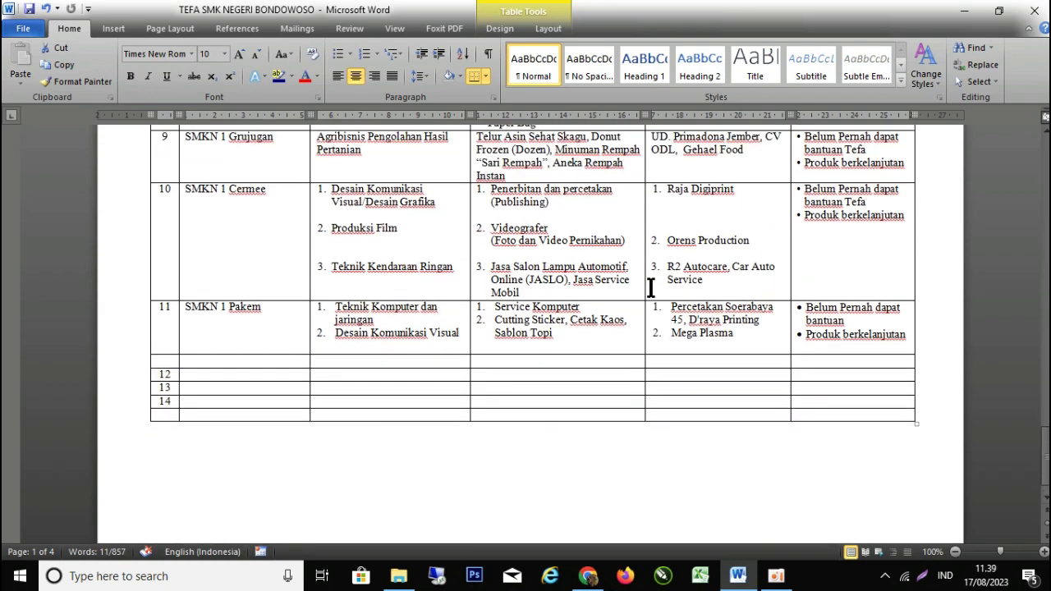
{"action": "scroll", "coordinate": [650, 287], "scroll_direction": "up", "scroll_amount": 1}
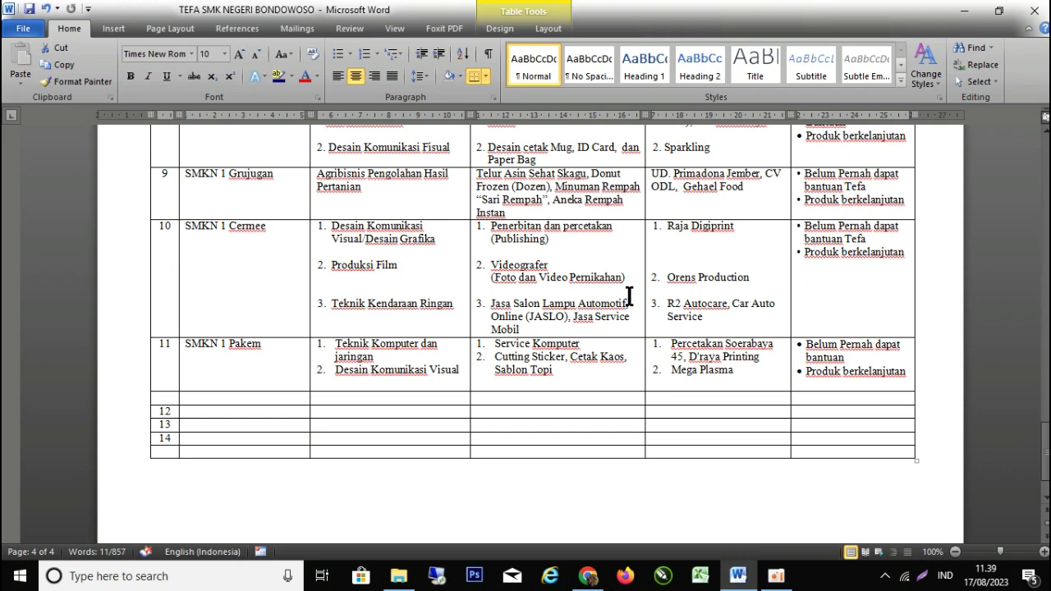
{"action": "scroll", "coordinate": [629, 295], "scroll_direction": "down", "scroll_amount": 2}
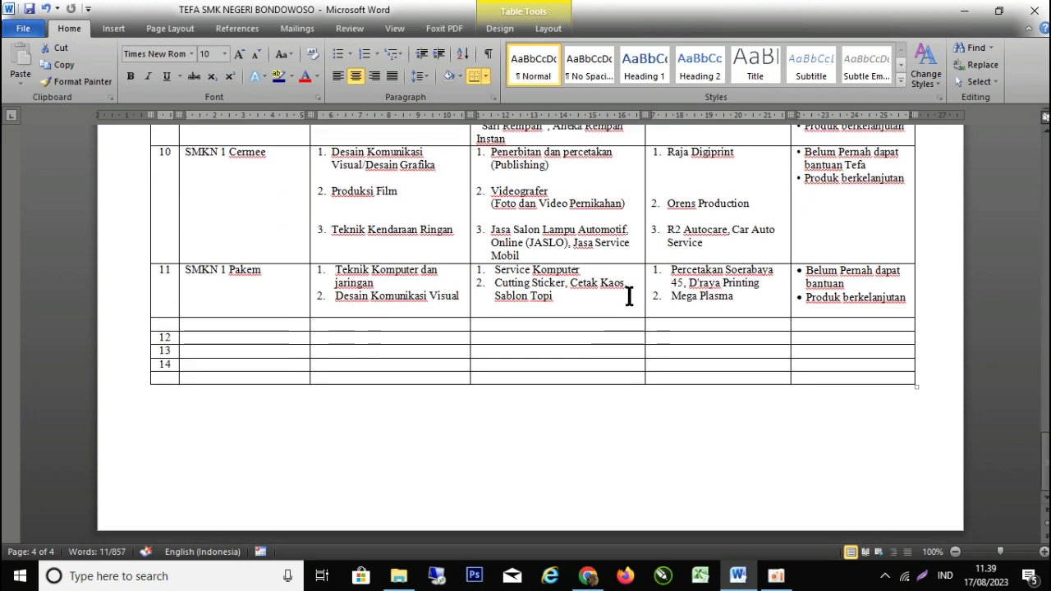
{"action": "scroll", "coordinate": [629, 296], "scroll_direction": "up", "scroll_amount": 2}
{"action": "scroll", "coordinate": [629, 296], "scroll_direction": "up", "scroll_amount": 2}
{"action": "scroll", "coordinate": [628, 296], "scroll_direction": "up", "scroll_amount": 1}
{"action": "scroll", "coordinate": [629, 295], "scroll_direction": "up", "scroll_amount": 1}
{"action": "scroll", "coordinate": [629, 295], "scroll_direction": "up", "scroll_amount": 3}
{"action": "scroll", "coordinate": [629, 295], "scroll_direction": "up", "scroll_amount": 2}
{"action": "scroll", "coordinate": [628, 295], "scroll_direction": "up", "scroll_amount": 2}
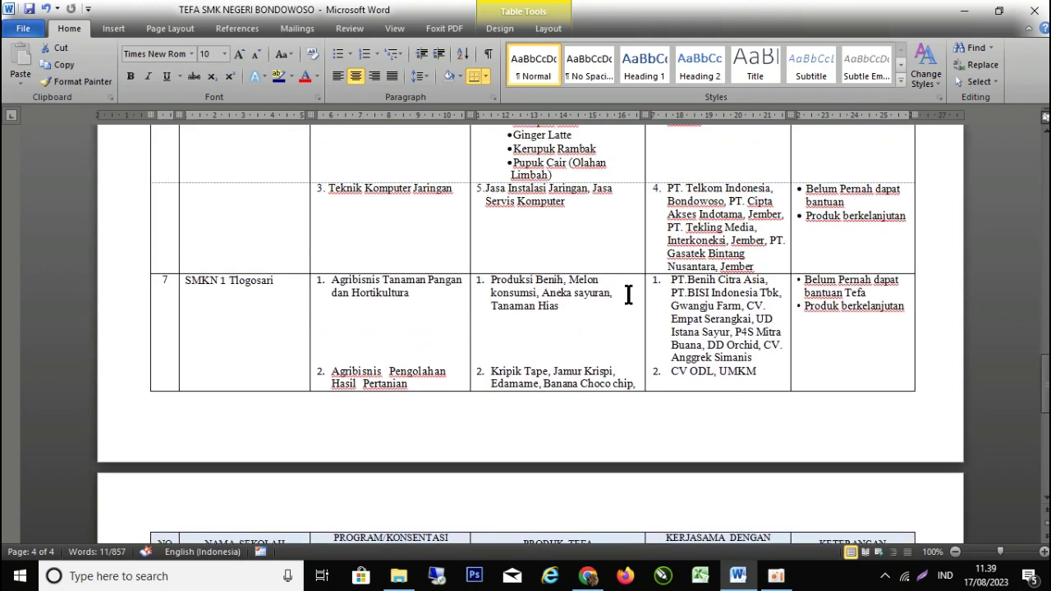
{"action": "scroll", "coordinate": [628, 296], "scroll_direction": "up", "scroll_amount": 1}
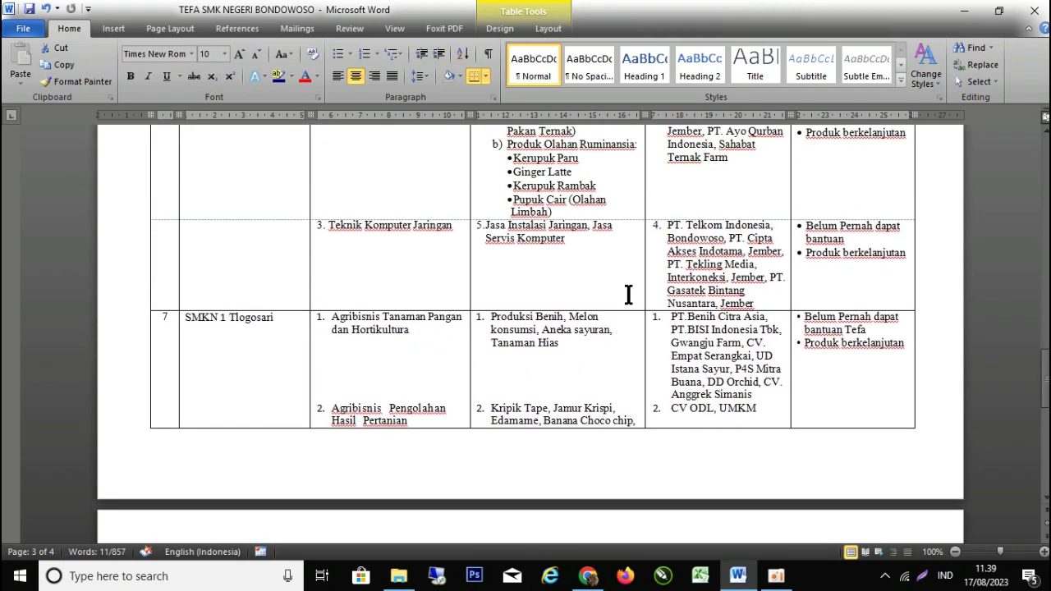